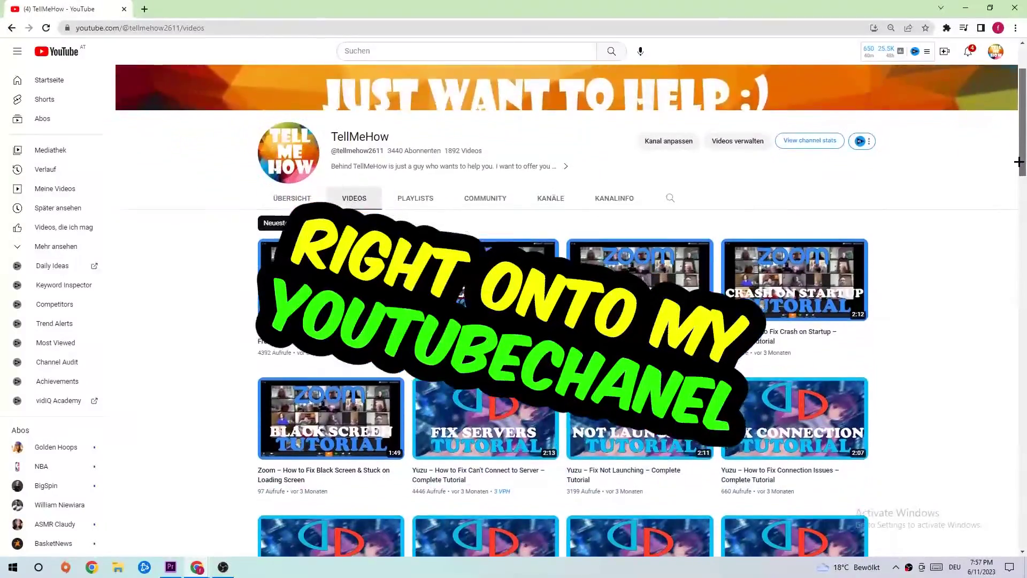
Launch Settings from the Start menu and go to Update & Security's Windows Update page
{"action": "scroll", "coordinate": [514, 321], "scroll_direction": "down", "scroll_amount": 5}
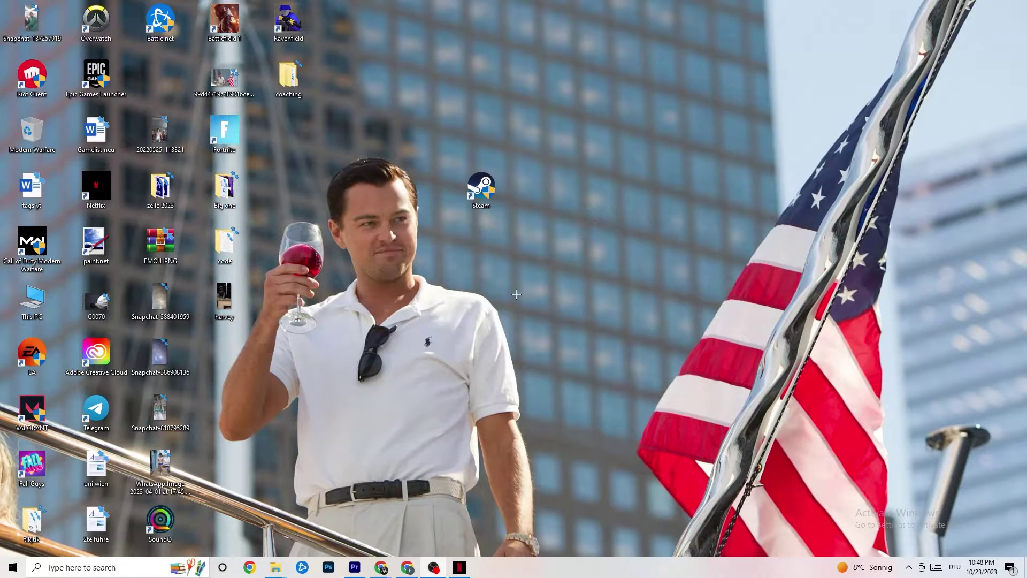
{"action": "left_click", "coordinate": [12, 567]}
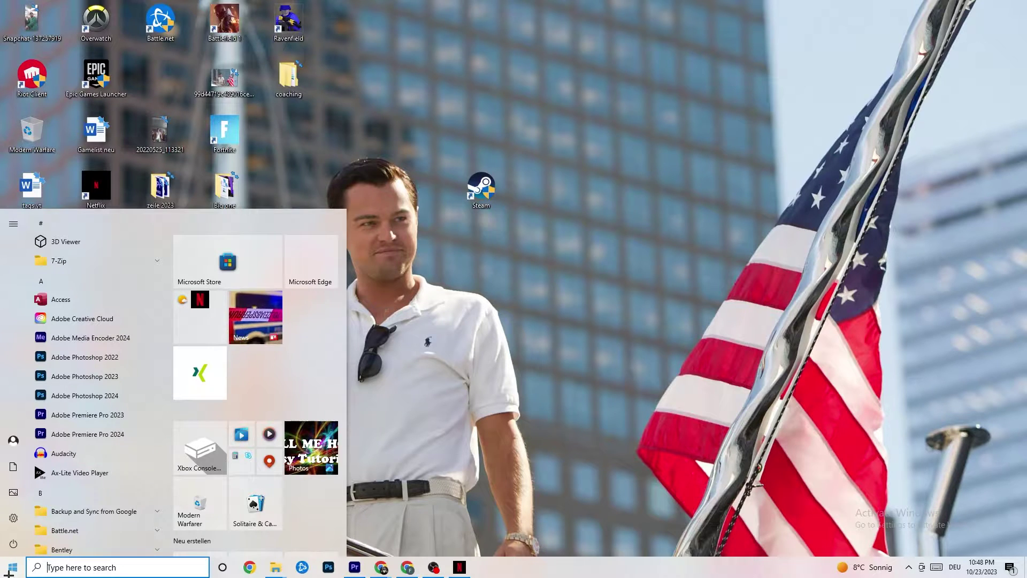
{"action": "left_click", "coordinate": [13, 518]}
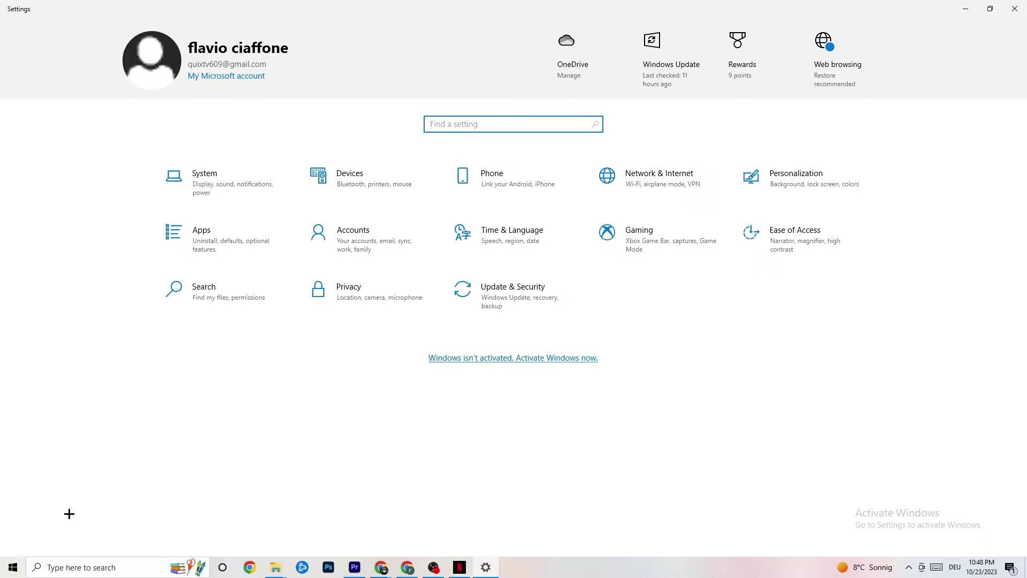
{"action": "left_click", "coordinate": [496, 309]}
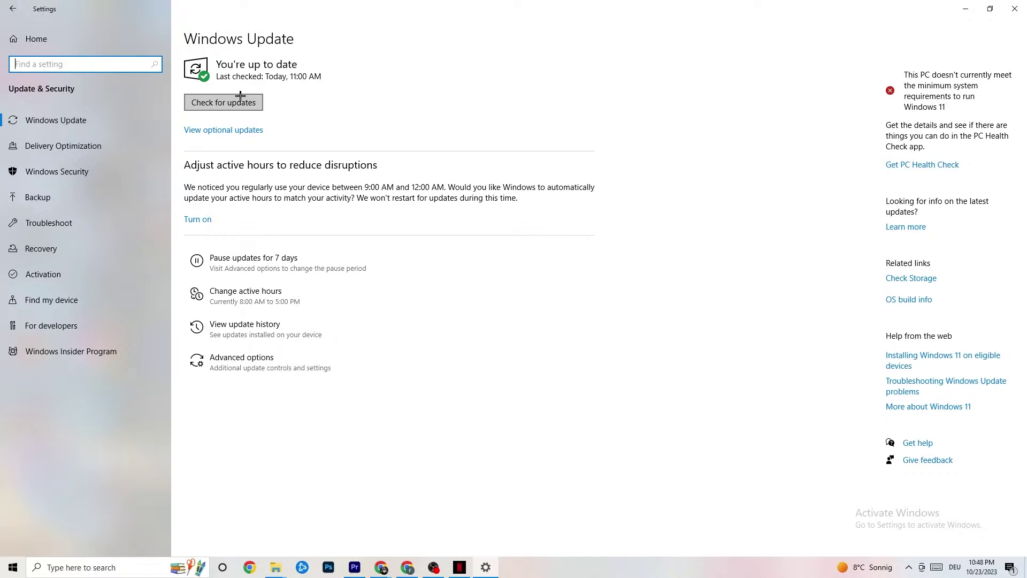
{"action": "left_click", "coordinate": [313, 68]}
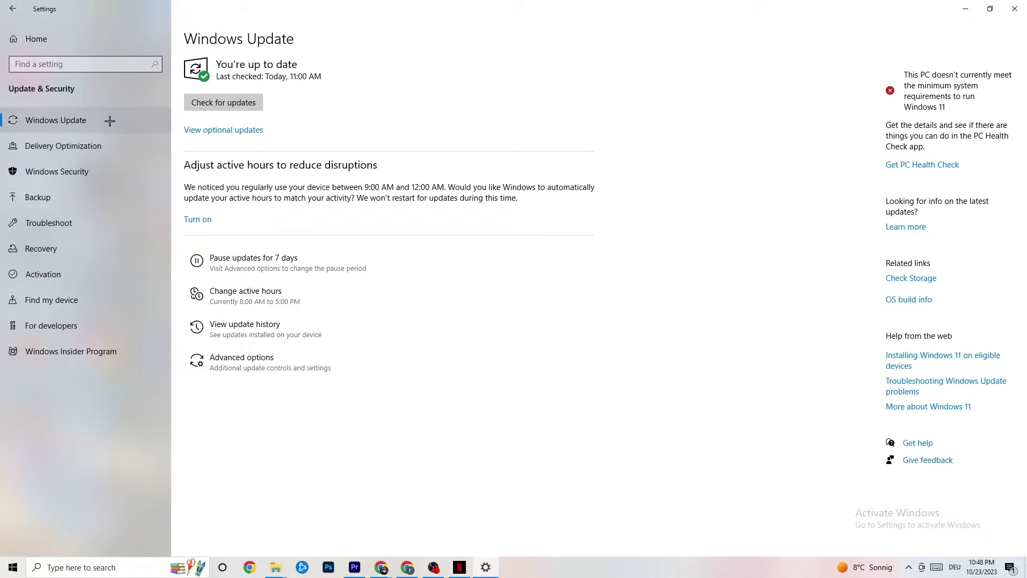
View the Troubleshoot page, then minimise Settings to reveal the desktop
{"action": "left_click", "coordinate": [65, 225]}
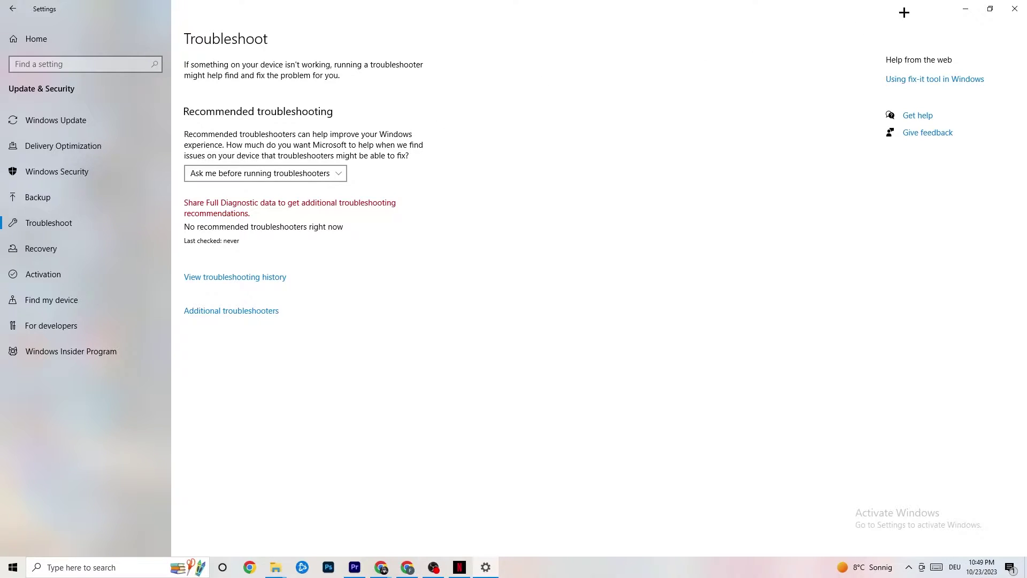
{"action": "left_click", "coordinate": [966, 8]}
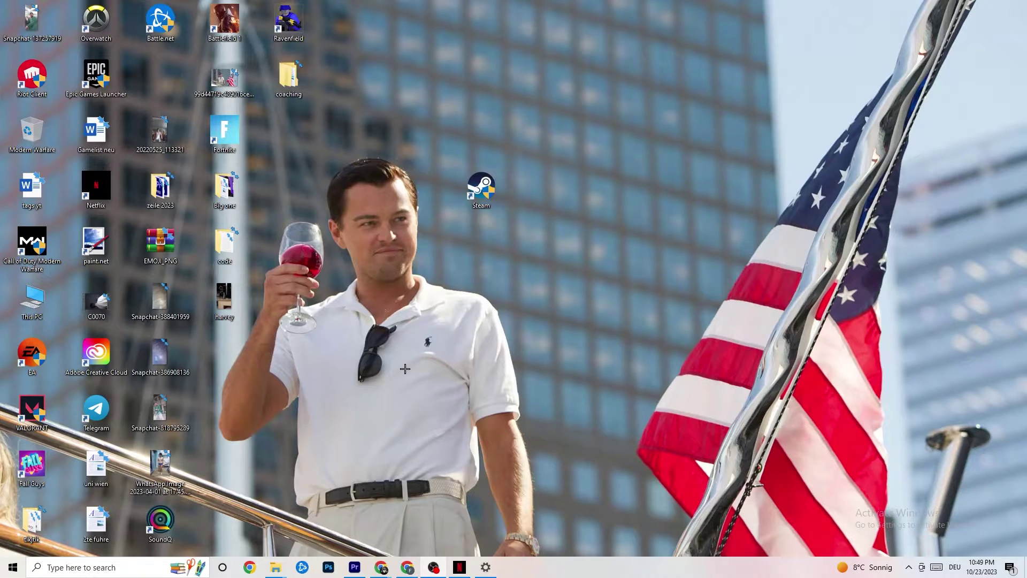
{"action": "left_click_drag", "start_coordinate": [475, 192], "coordinate": [492, 223]}
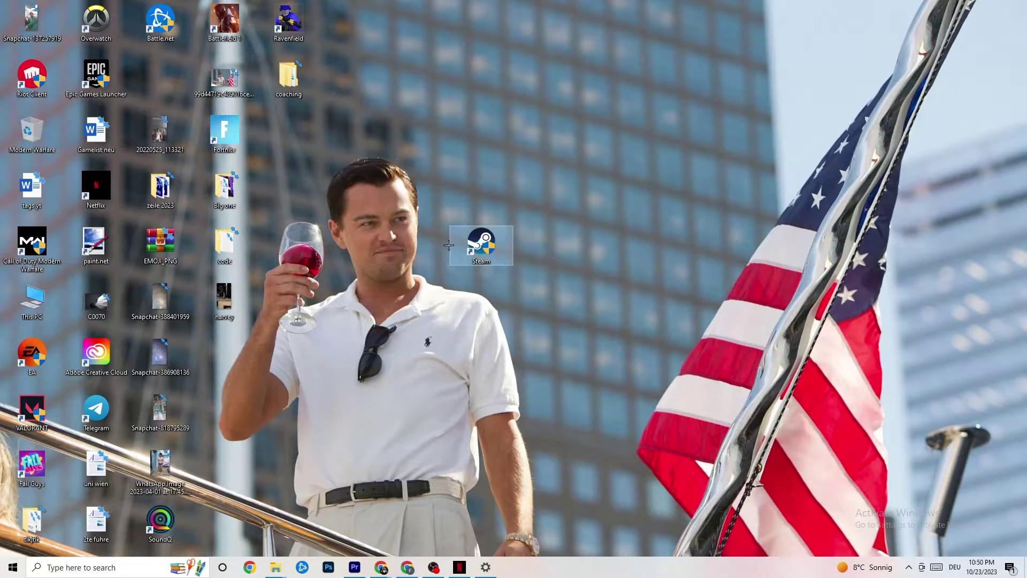
{"action": "right_click", "coordinate": [488, 242]}
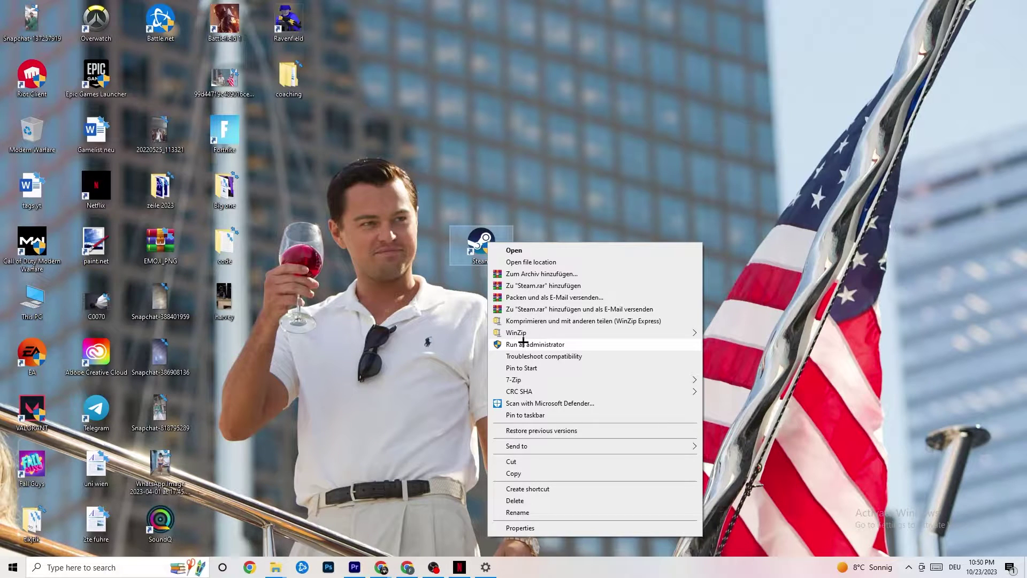
{"action": "left_click", "coordinate": [408, 327]}
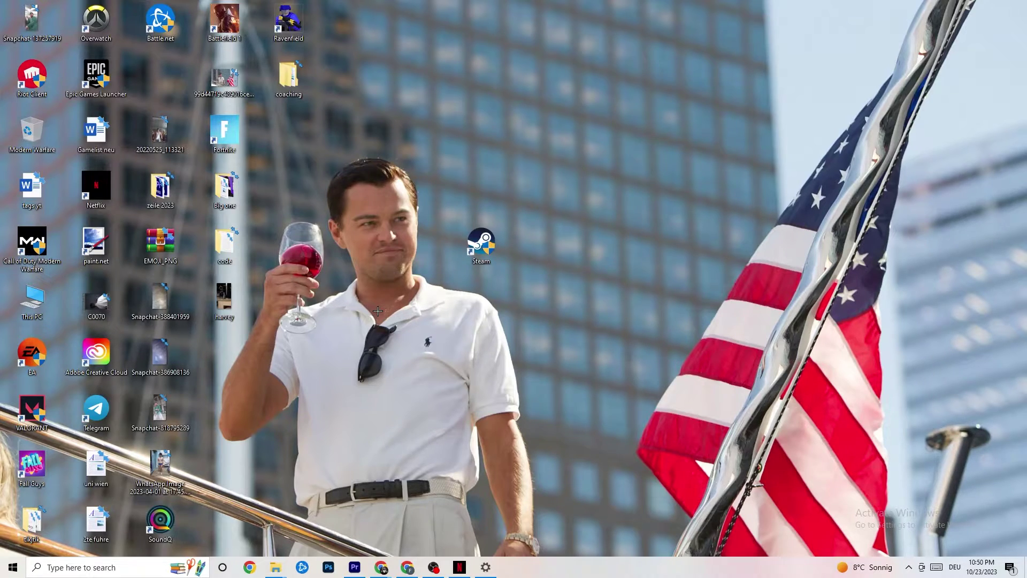
Run the Steam shortcut in Windows 8 compatibility mode as administrator and save
{"action": "left_click_drag", "start_coordinate": [472, 239], "coordinate": [472, 184]}
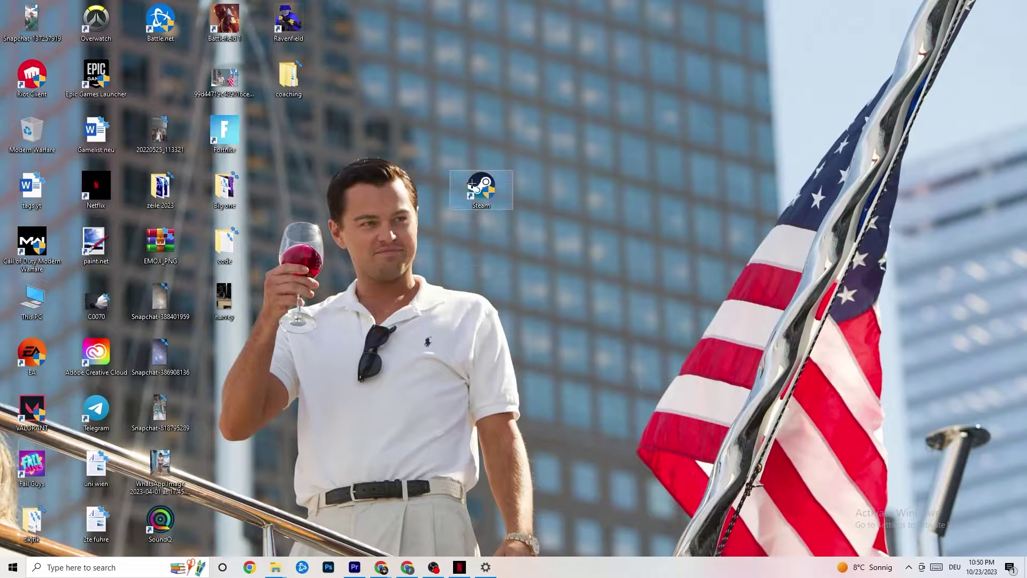
{"action": "right_click", "coordinate": [472, 184]}
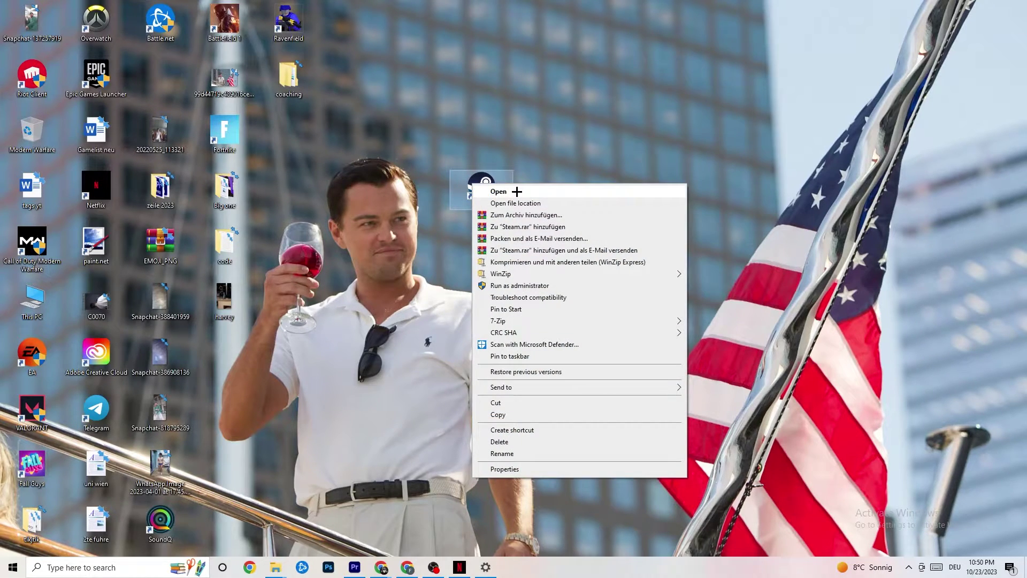
{"action": "left_click", "coordinate": [513, 469]}
{"action": "left_click_drag", "start_coordinate": [553, 193], "coordinate": [502, 91]}
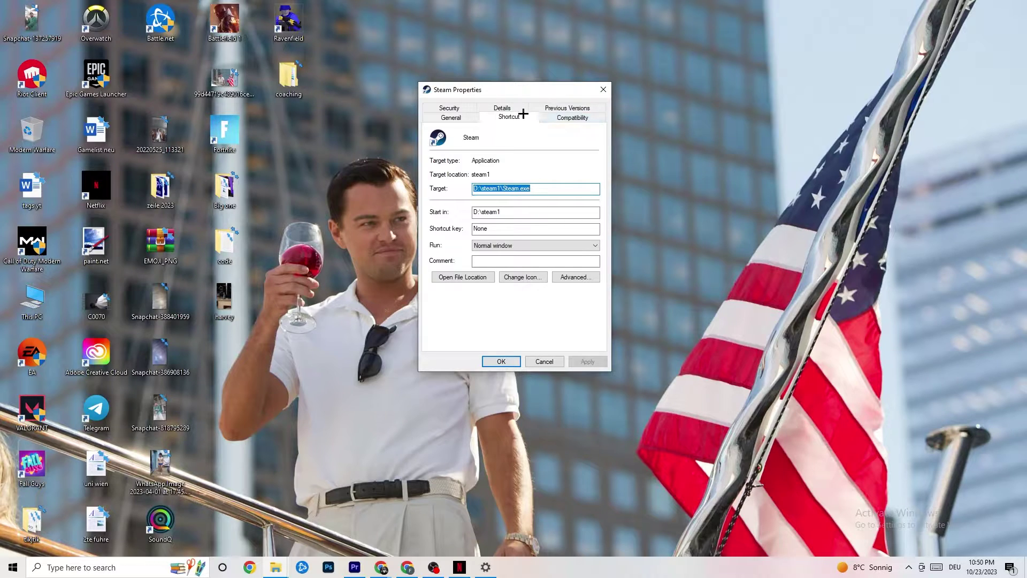
{"action": "left_click", "coordinate": [568, 117]}
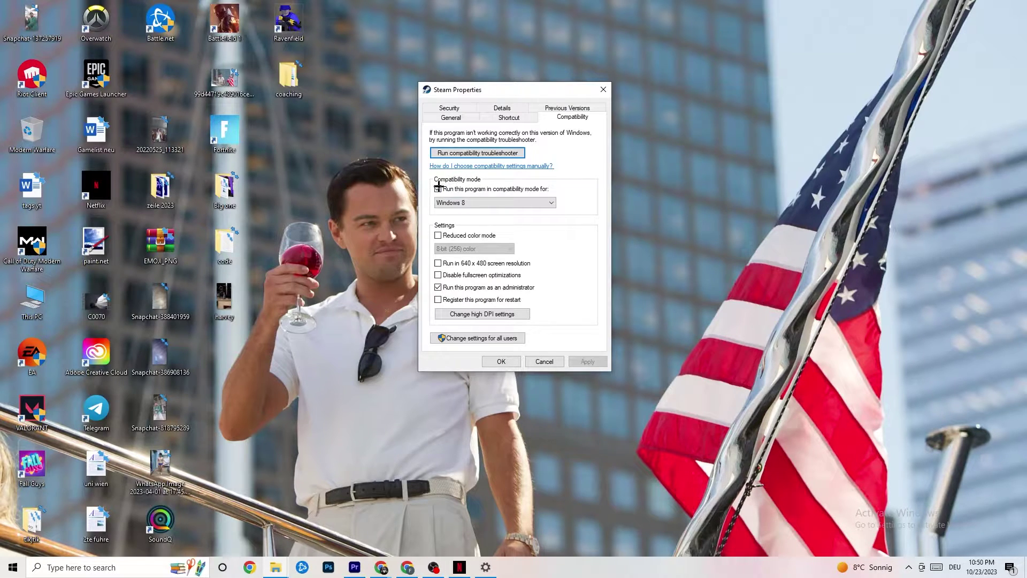
{"action": "left_click", "coordinate": [521, 202]}
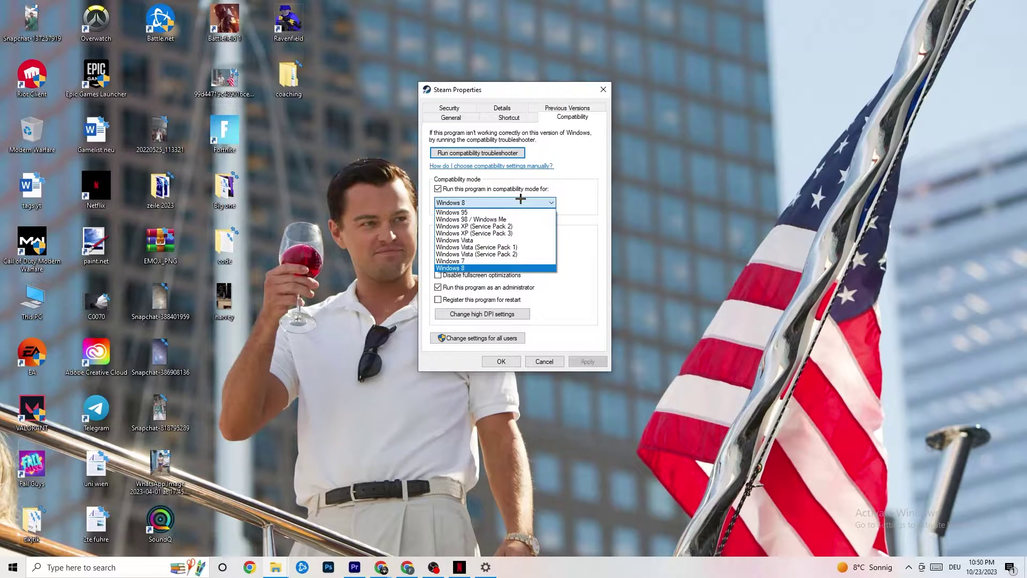
{"action": "left_click", "coordinate": [504, 268]}
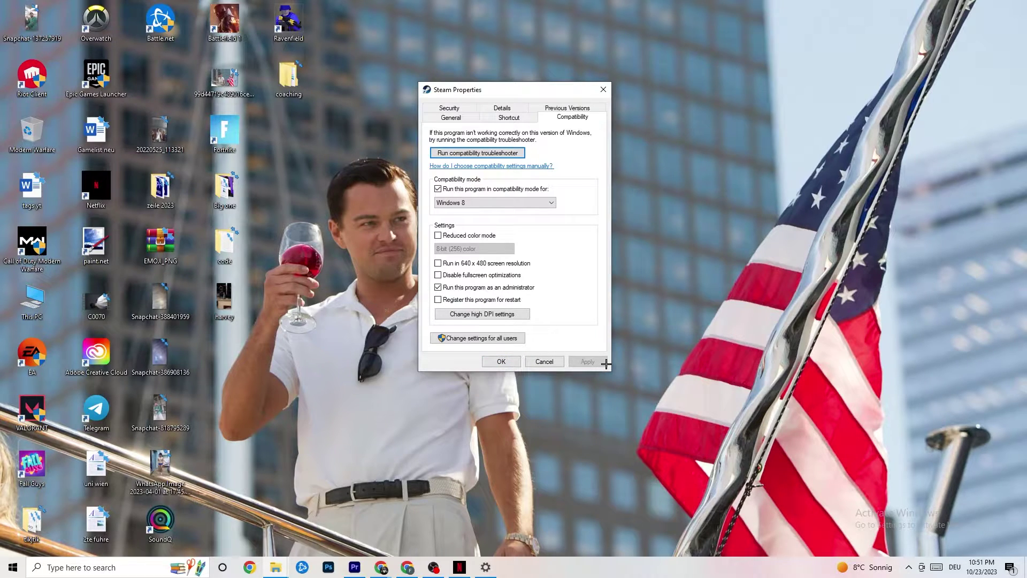
{"action": "left_click", "coordinate": [503, 362]}
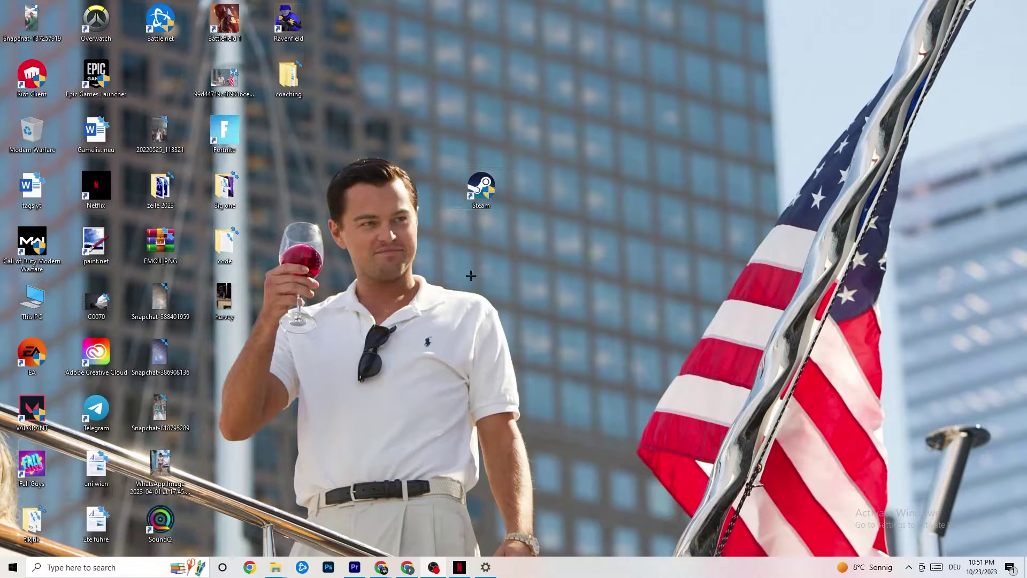
Restore the minimised Settings window and go from Home to System's Display page
{"action": "right_click", "coordinate": [462, 191]}
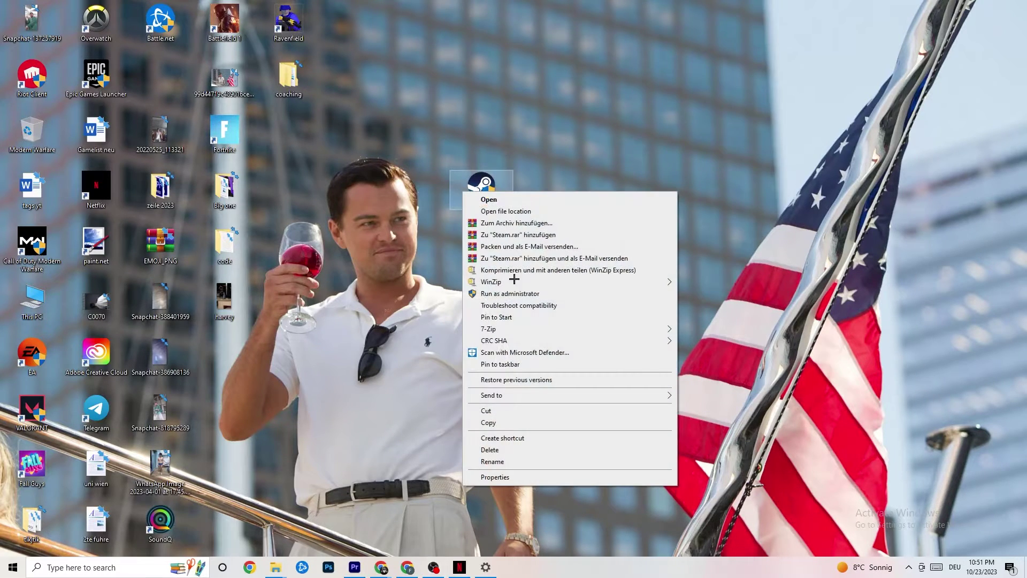
{"action": "left_click", "coordinate": [378, 235]}
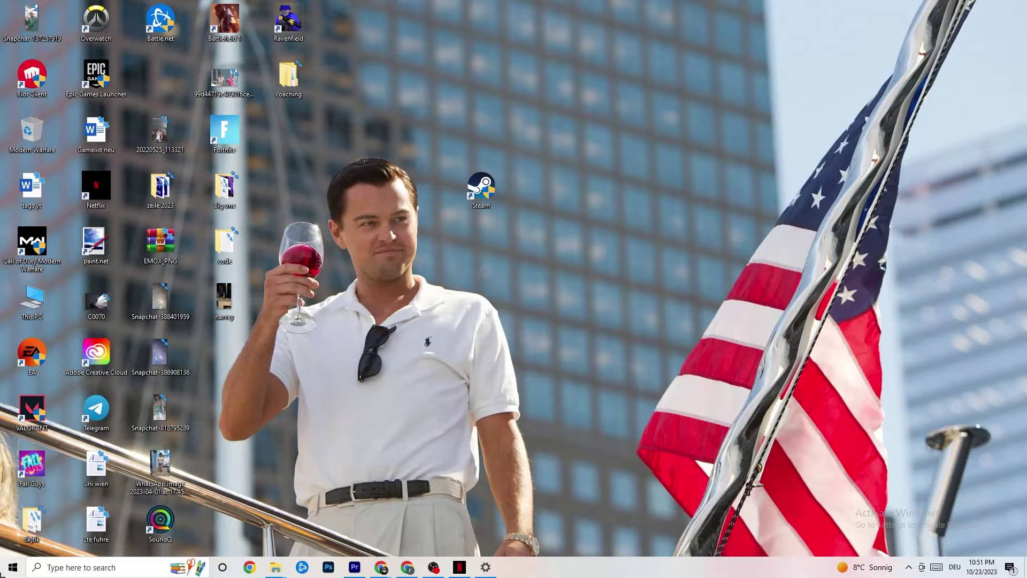
{"action": "left_click", "coordinate": [12, 567]}
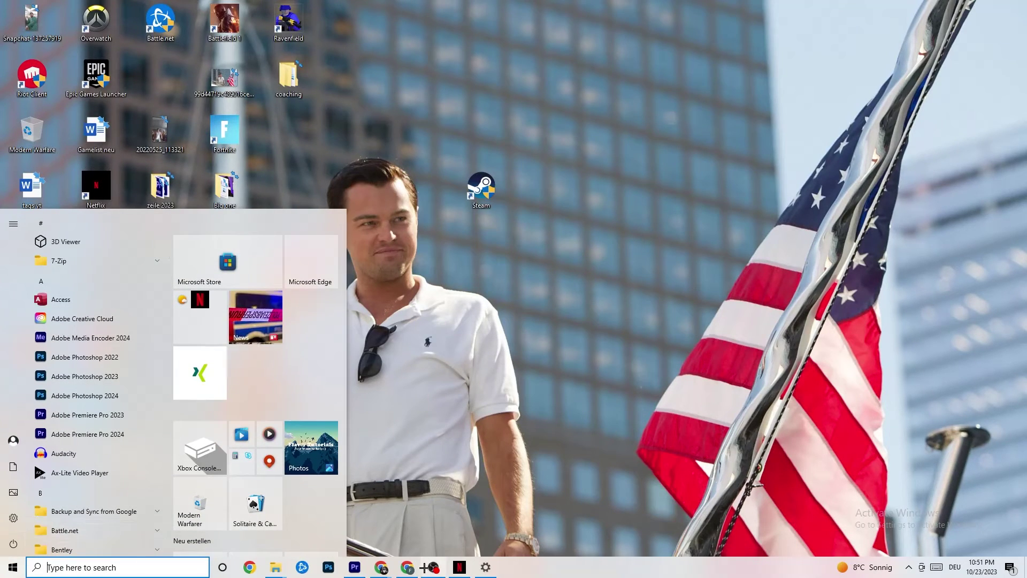
{"action": "left_click", "coordinate": [486, 567]}
{"action": "left_click", "coordinate": [3, 5]}
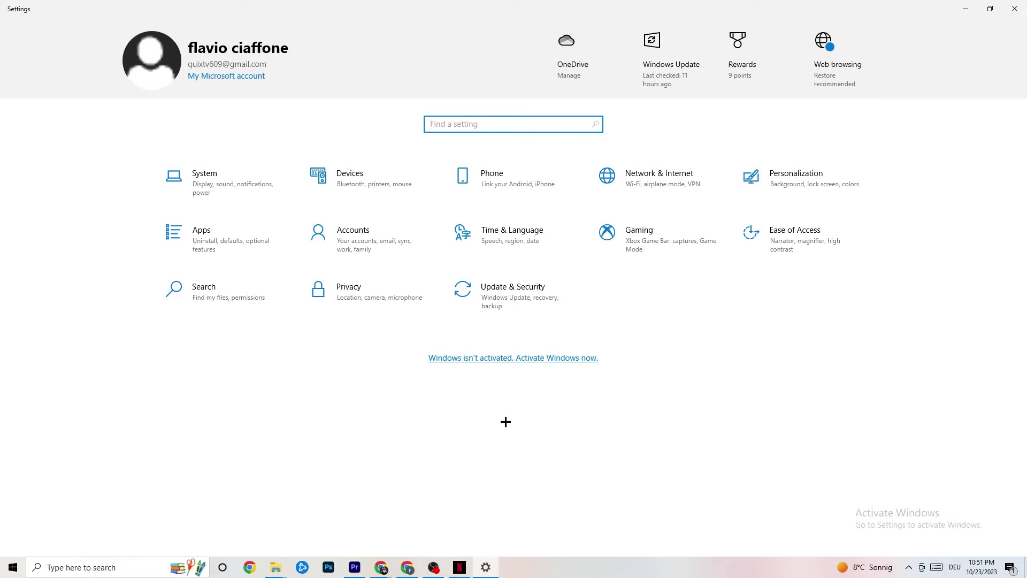
{"action": "left_click", "coordinate": [240, 194]}
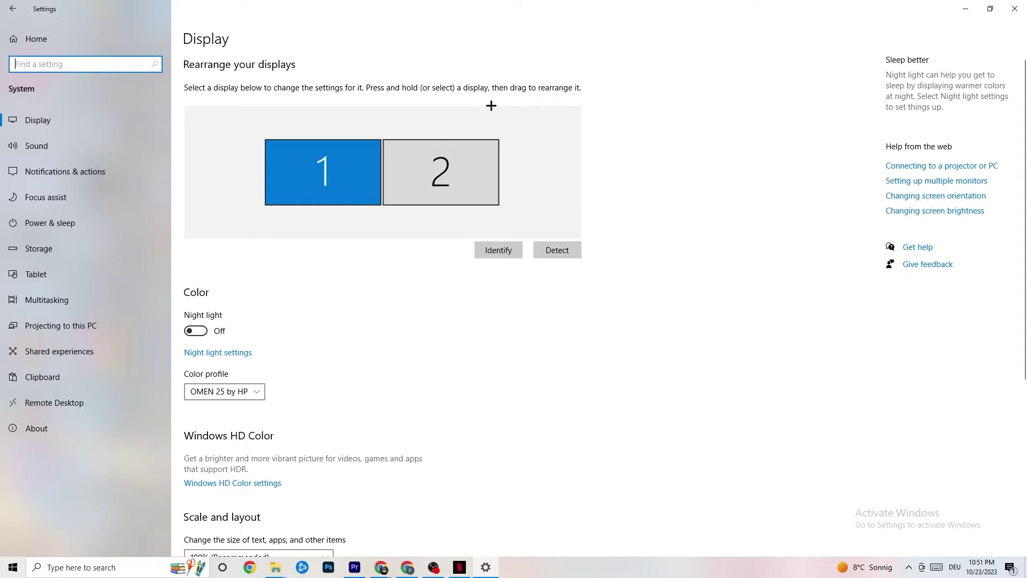
Leave display scaling at 100% and switch to the Power & sleep page
{"action": "scroll", "coordinate": [278, 224], "scroll_direction": "down", "scroll_amount": 5}
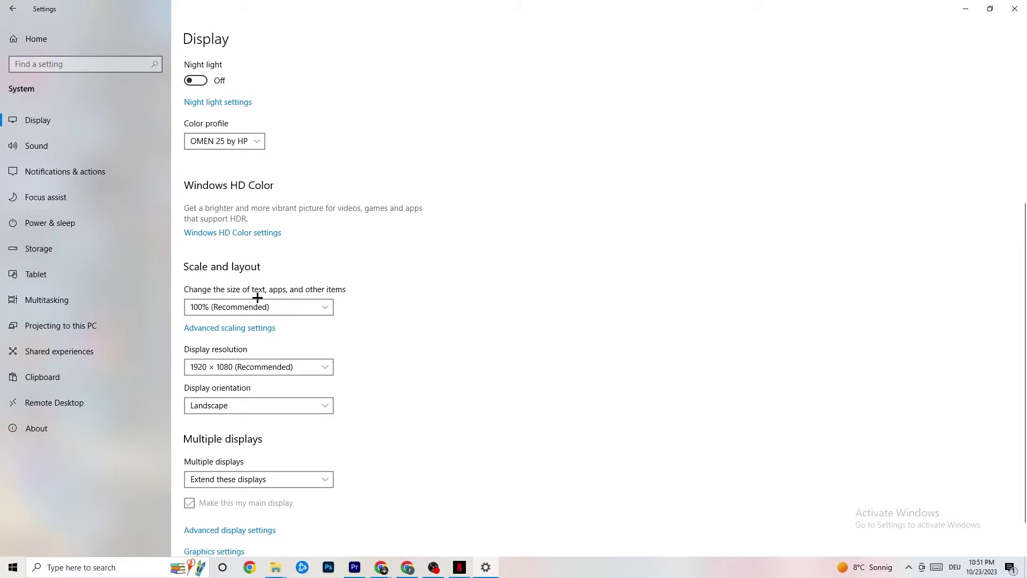
{"action": "left_click", "coordinate": [324, 301]}
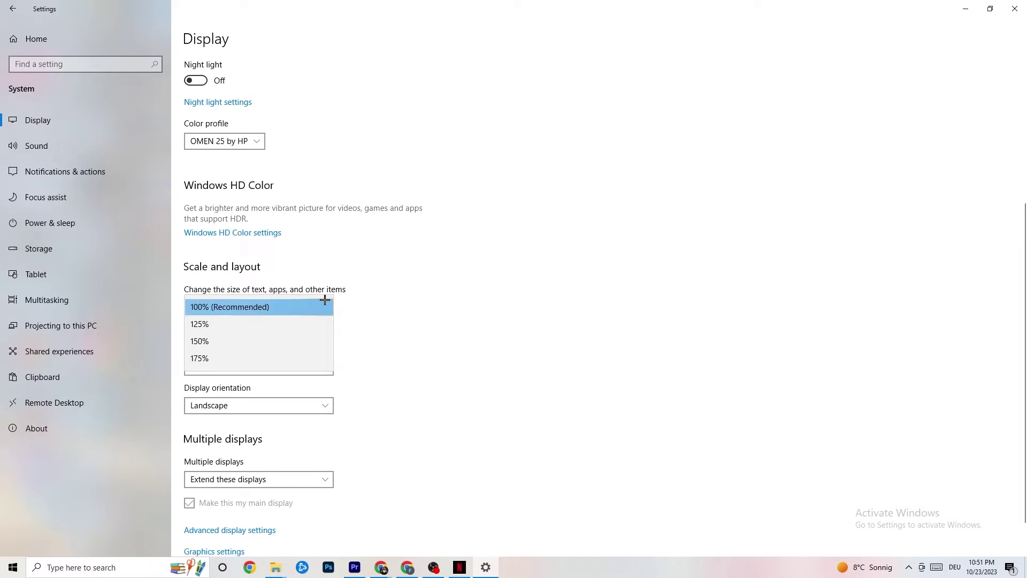
{"action": "left_click", "coordinate": [465, 261]}
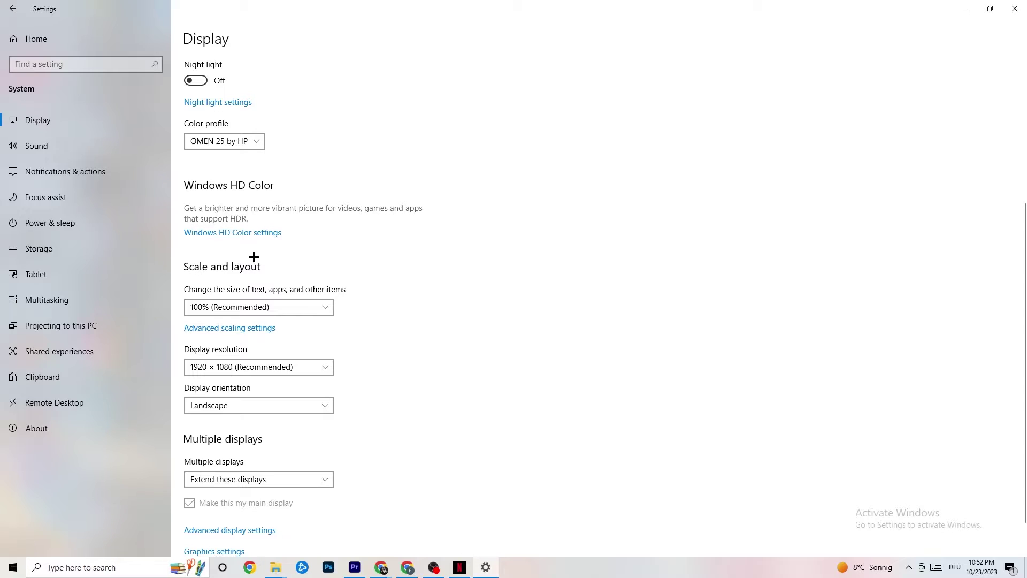
{"action": "left_click", "coordinate": [68, 221]}
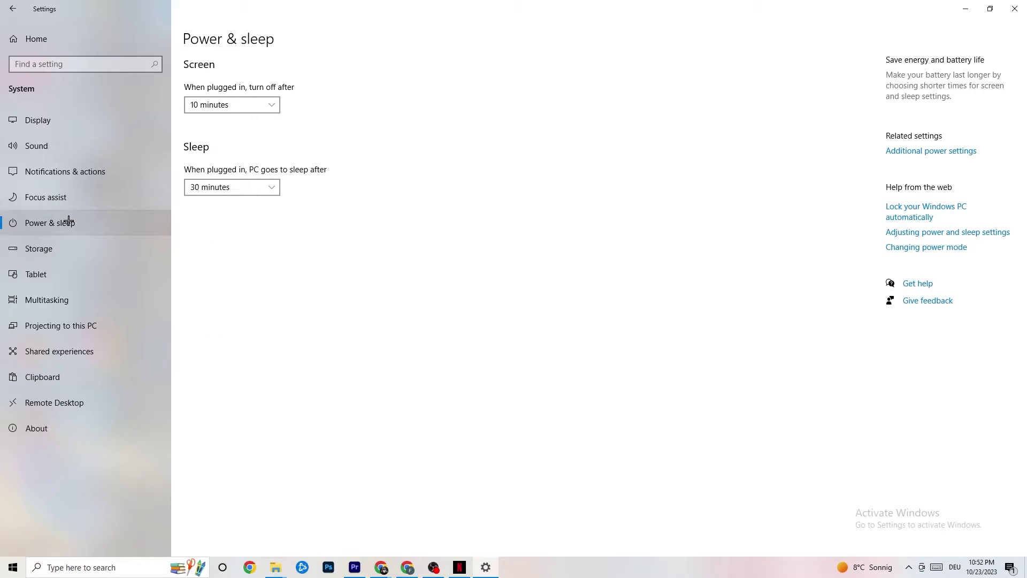
View the additional power options, leave the Balanced plan active, and close Power Options
{"action": "left_click", "coordinate": [941, 152]}
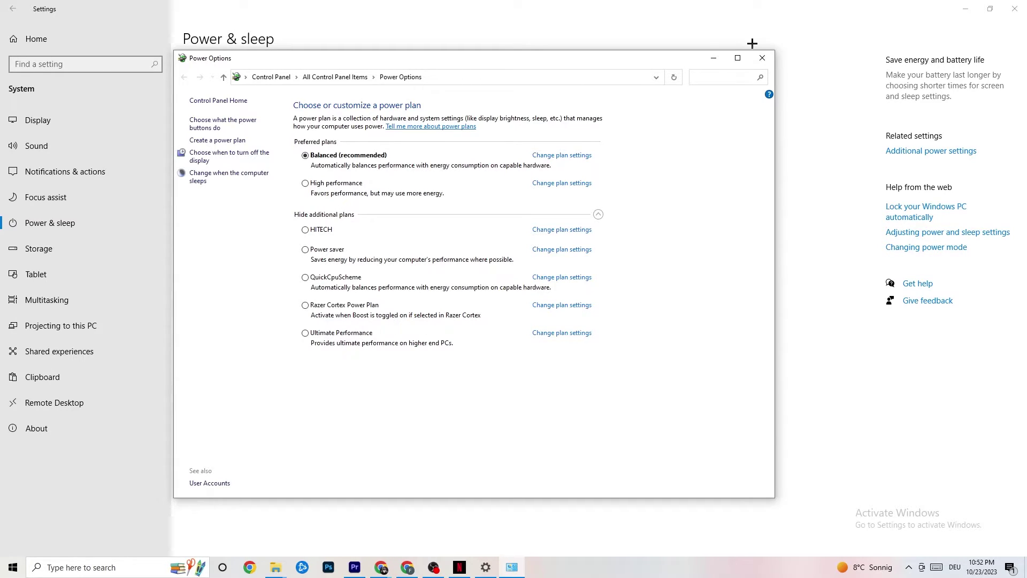
{"action": "left_click", "coordinate": [762, 58]}
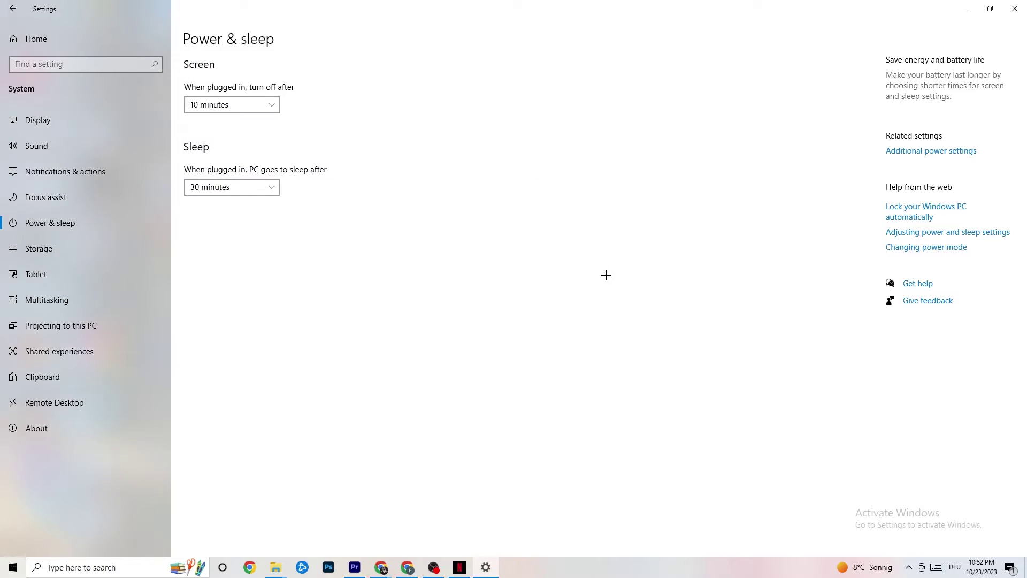
Keep Storage Sense running every week, deleting recycle bin files after 14 days, then return Home
{"action": "left_click", "coordinate": [74, 259]}
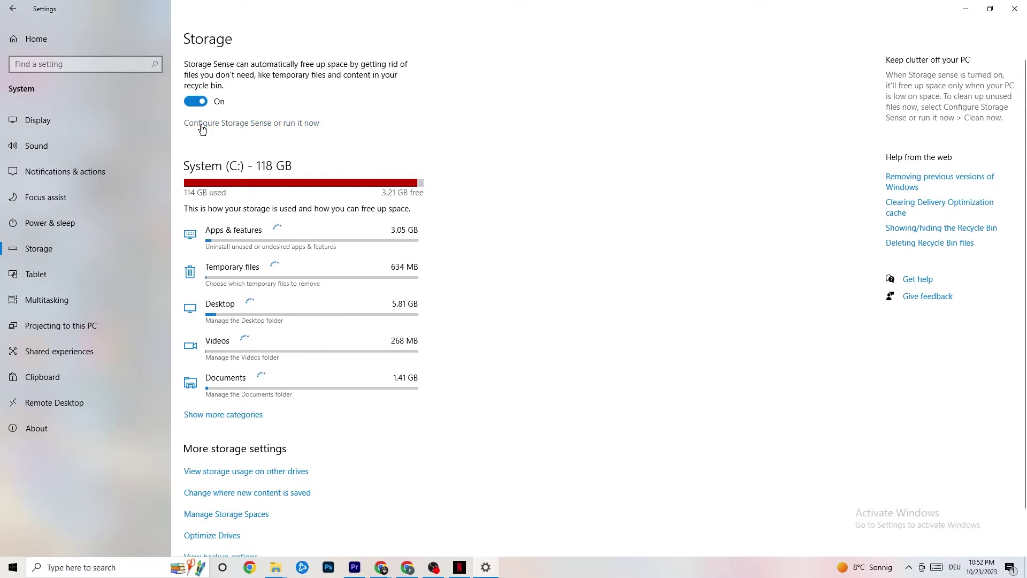
{"action": "left_click", "coordinate": [287, 124]}
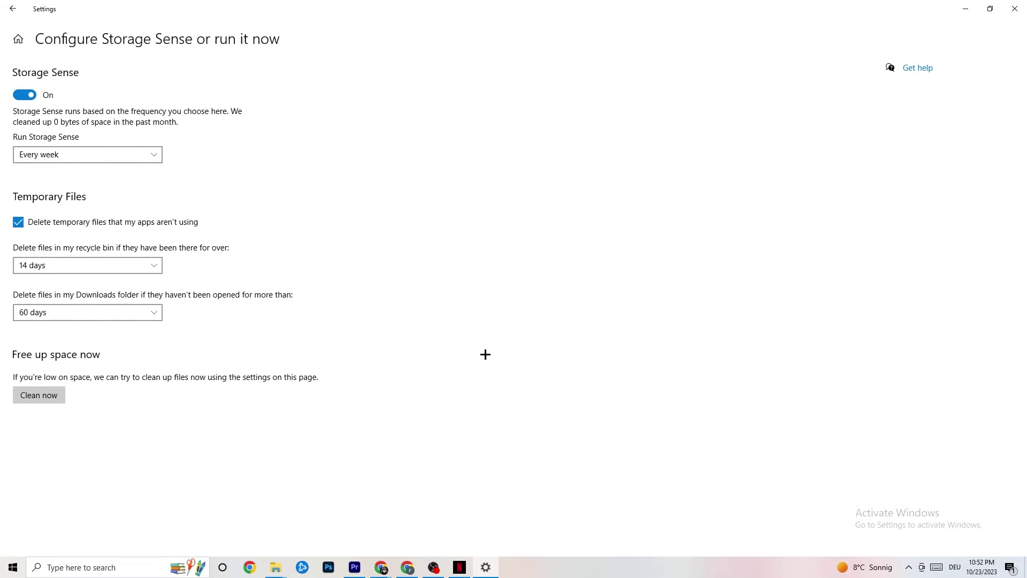
{"action": "left_click", "coordinate": [121, 151]}
{"action": "left_click", "coordinate": [202, 206]}
{"action": "left_click", "coordinate": [92, 153]}
{"action": "left_click", "coordinate": [185, 119]}
{"action": "left_click", "coordinate": [110, 265]}
{"action": "left_click", "coordinate": [110, 266]}
{"action": "left_click", "coordinate": [20, 10]}
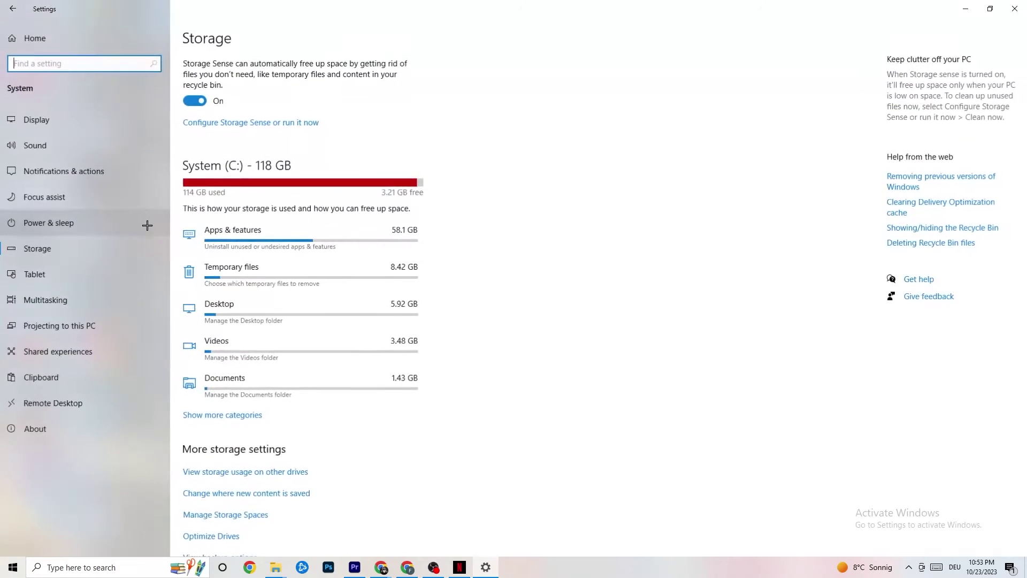
{"action": "left_click", "coordinate": [12, 9]}
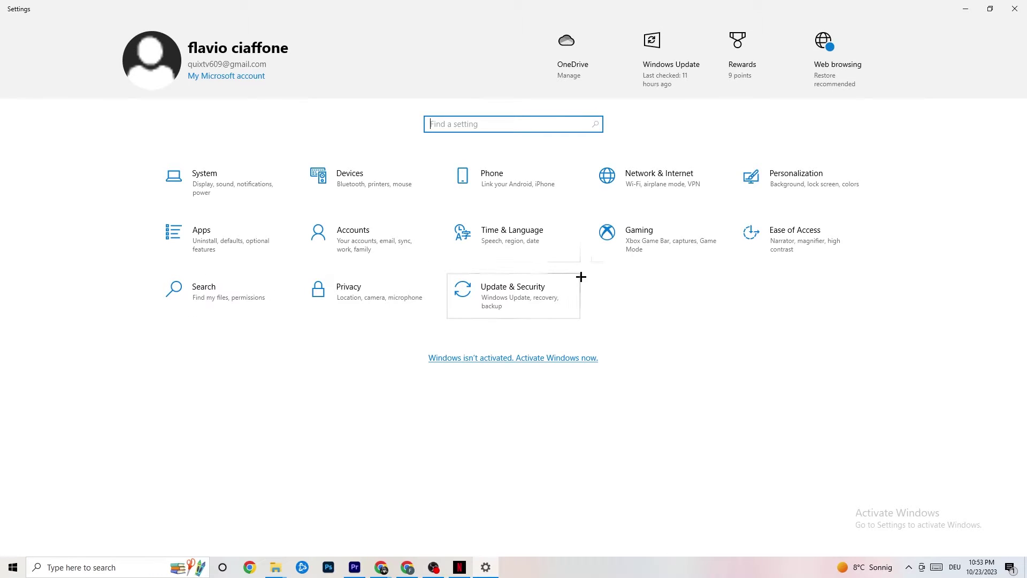
Confirm Xbox Game Bar is off, then check Captures has background and audio recording off
{"action": "left_click", "coordinate": [660, 240]}
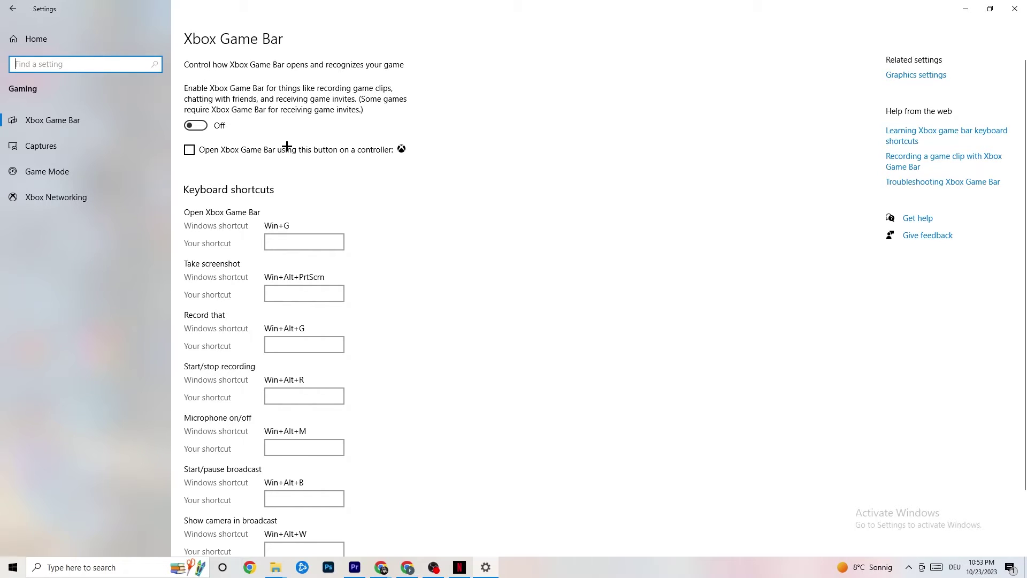
{"action": "left_click", "coordinate": [68, 139]}
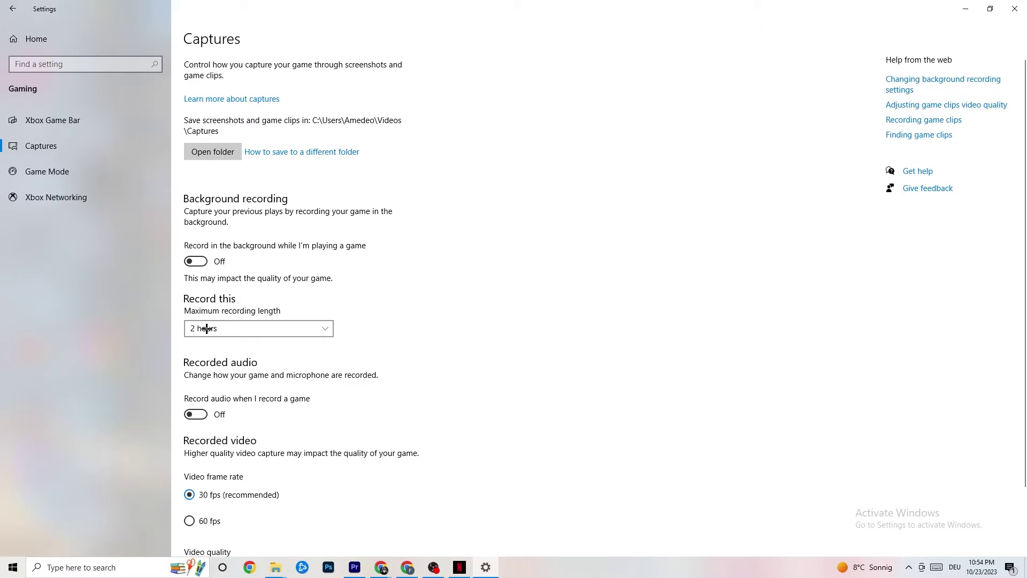
Confirm the Game Mode toggle is on, then close Settings
{"action": "left_click", "coordinate": [92, 171]}
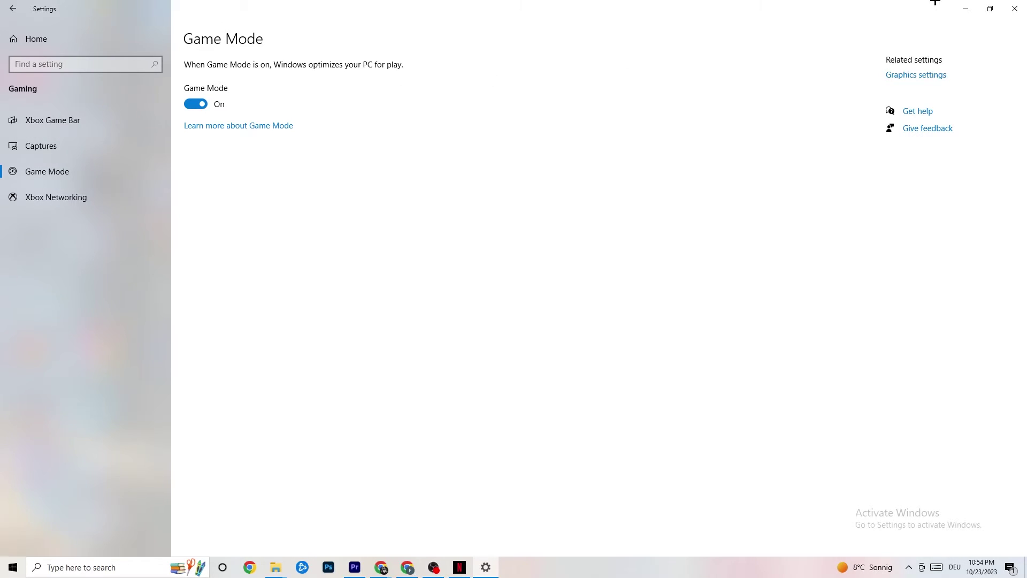
{"action": "left_click", "coordinate": [1010, 9]}
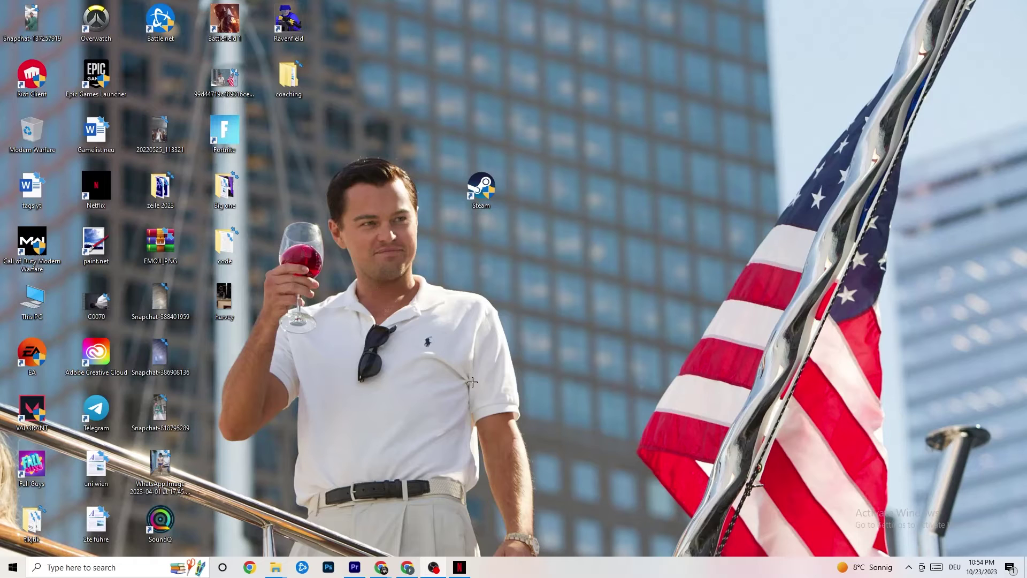
Launch Task Manager from the taskbar menu and maximise it on the Processes list
{"action": "right_click", "coordinate": [525, 575]}
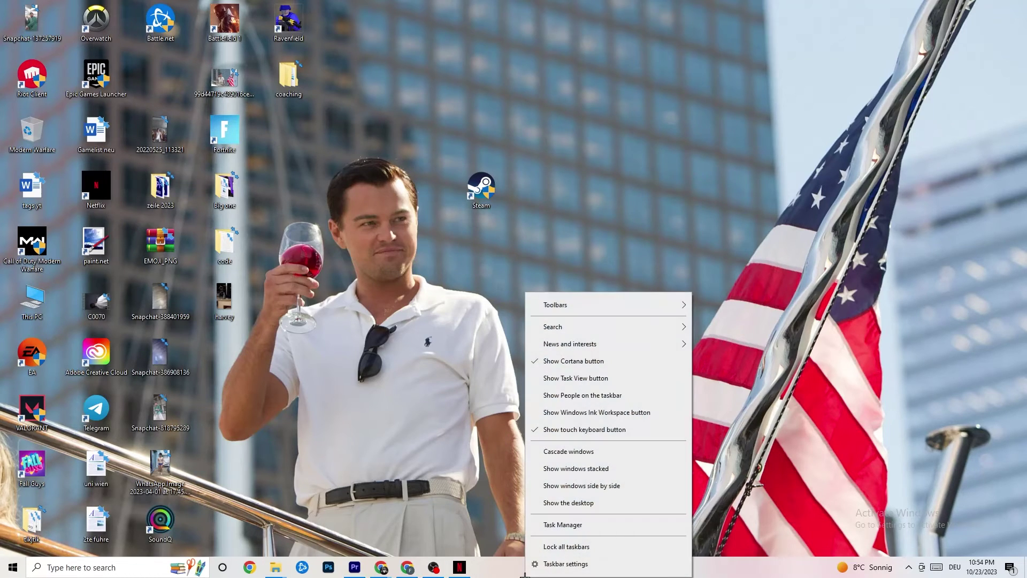
{"action": "left_click", "coordinate": [545, 527]}
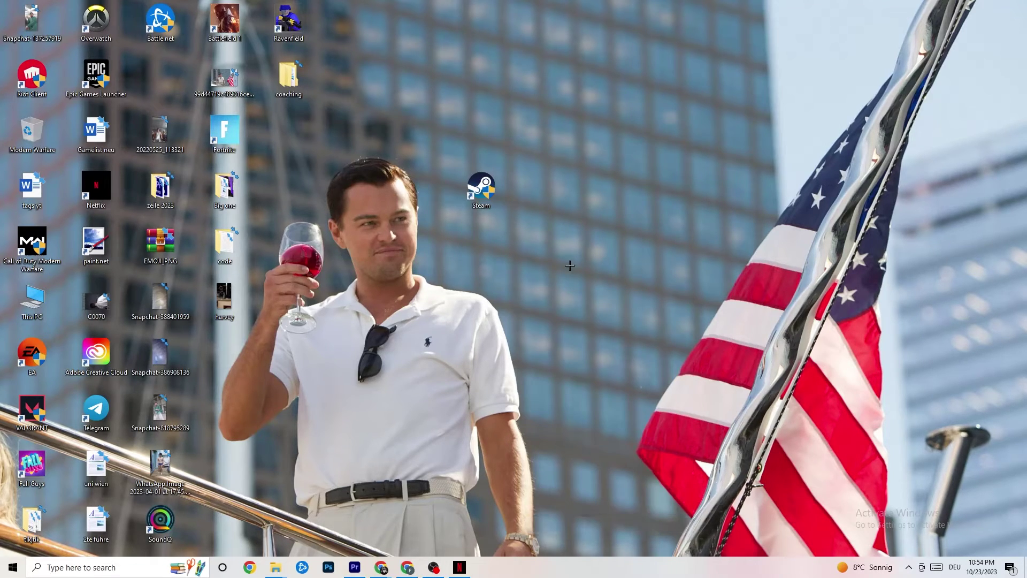
{"action": "left_click", "coordinate": [591, 30]}
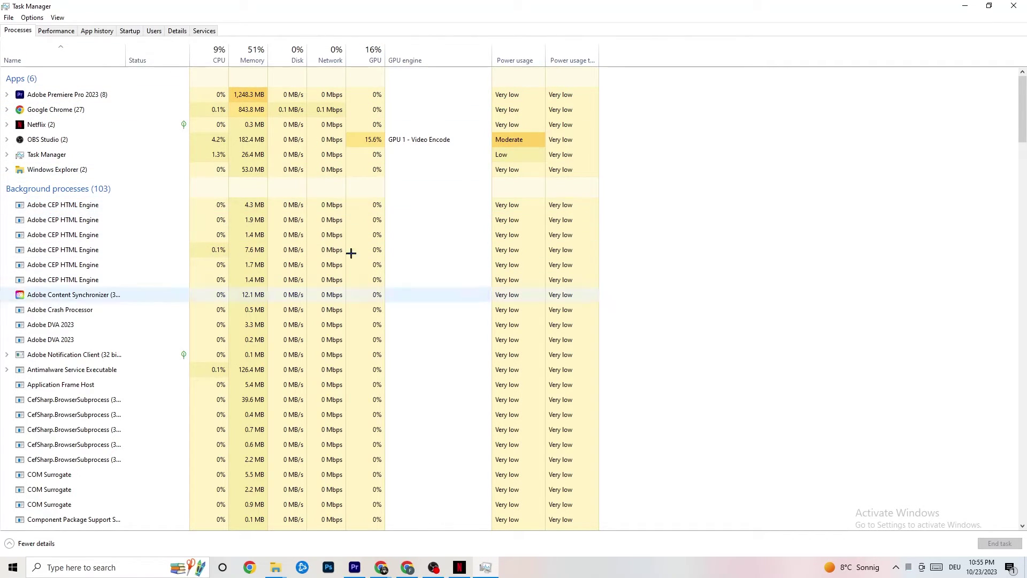
Scroll the process list and check Netflix's actions, leaving the process running
{"action": "scroll", "coordinate": [227, 399], "scroll_direction": "down", "scroll_amount": 3}
{"action": "scroll", "coordinate": [227, 399], "scroll_direction": "down", "scroll_amount": 4}
{"action": "scroll", "coordinate": [202, 350], "scroll_direction": "up", "scroll_amount": 7}
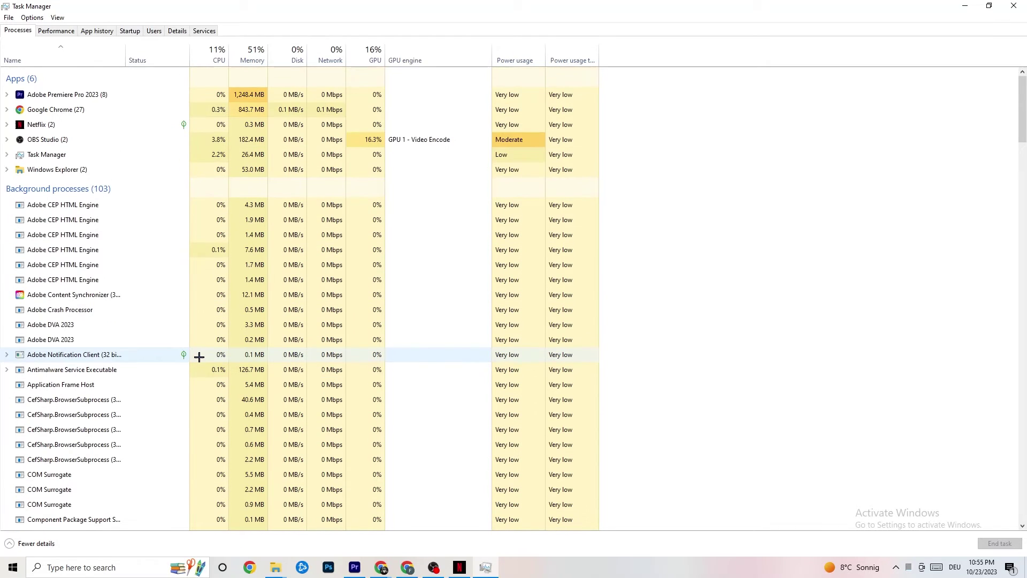
{"action": "scroll", "coordinate": [202, 319], "scroll_direction": "down", "scroll_amount": 3}
{"action": "scroll", "coordinate": [167, 313], "scroll_direction": "up", "scroll_amount": 3}
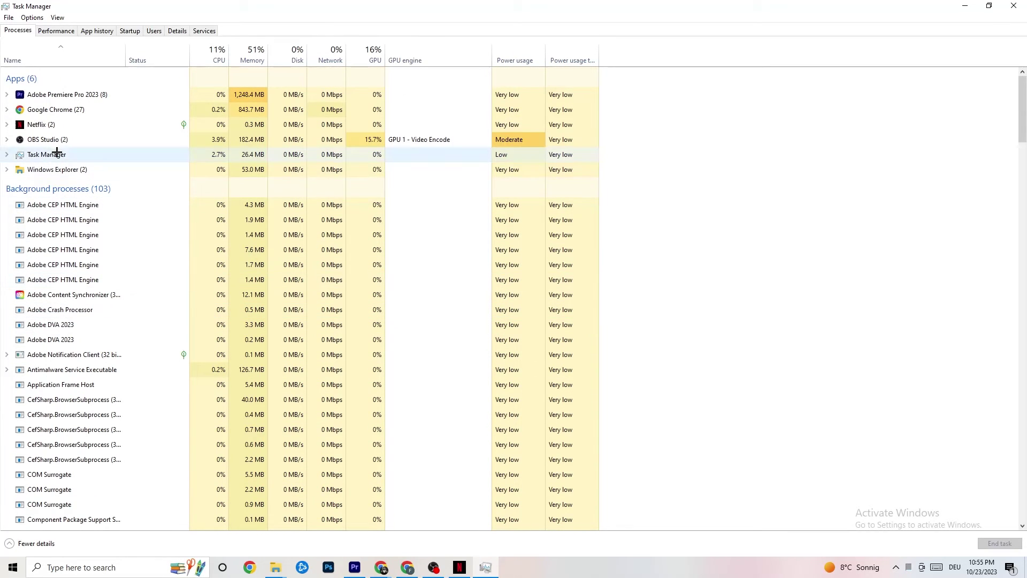
{"action": "right_click", "coordinate": [86, 127]}
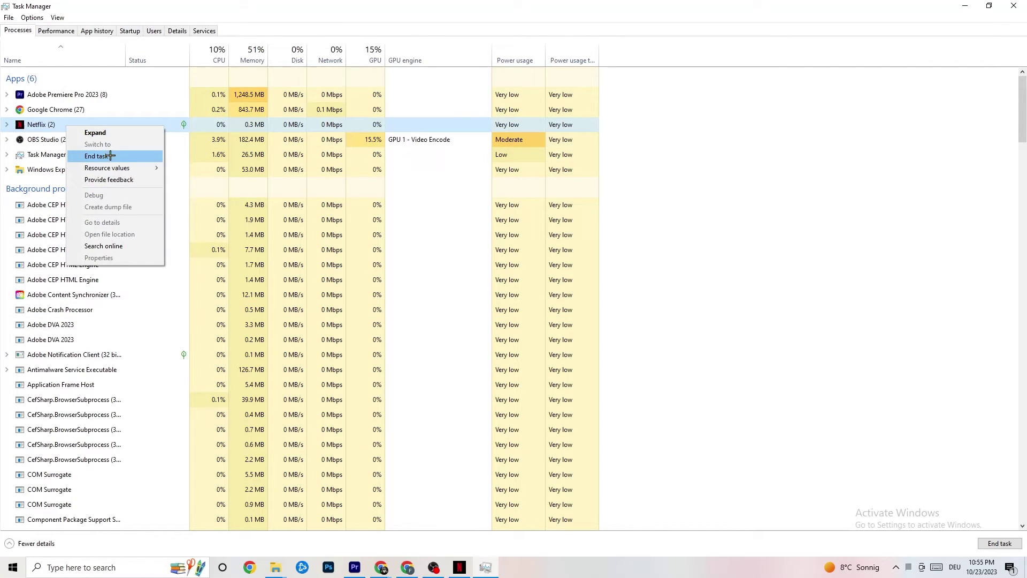
{"action": "left_click", "coordinate": [764, 170]}
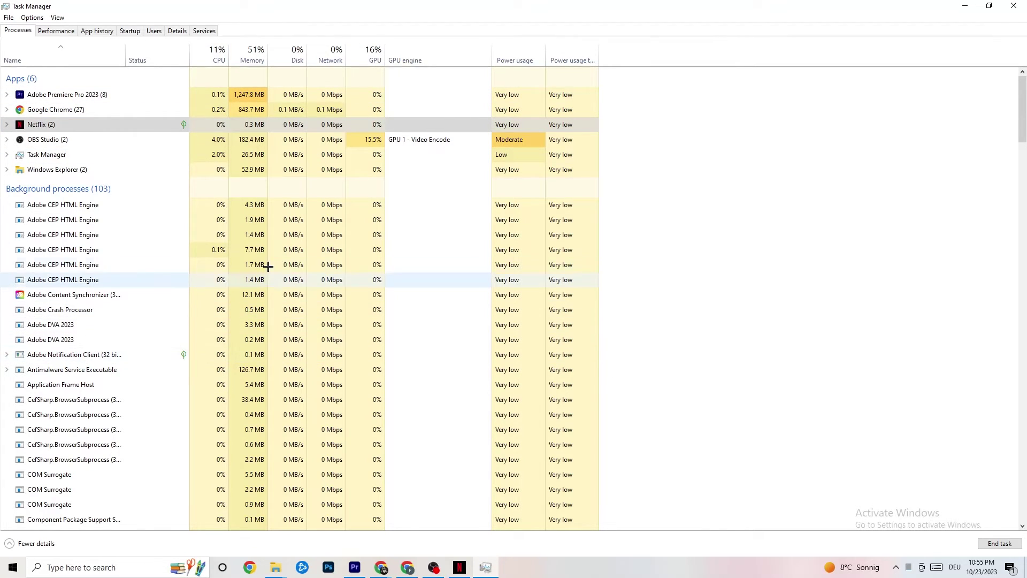
In the Details list, check Adobe Premiere Pro.exe's priority and leave it at Normal
{"action": "left_click", "coordinate": [167, 32]}
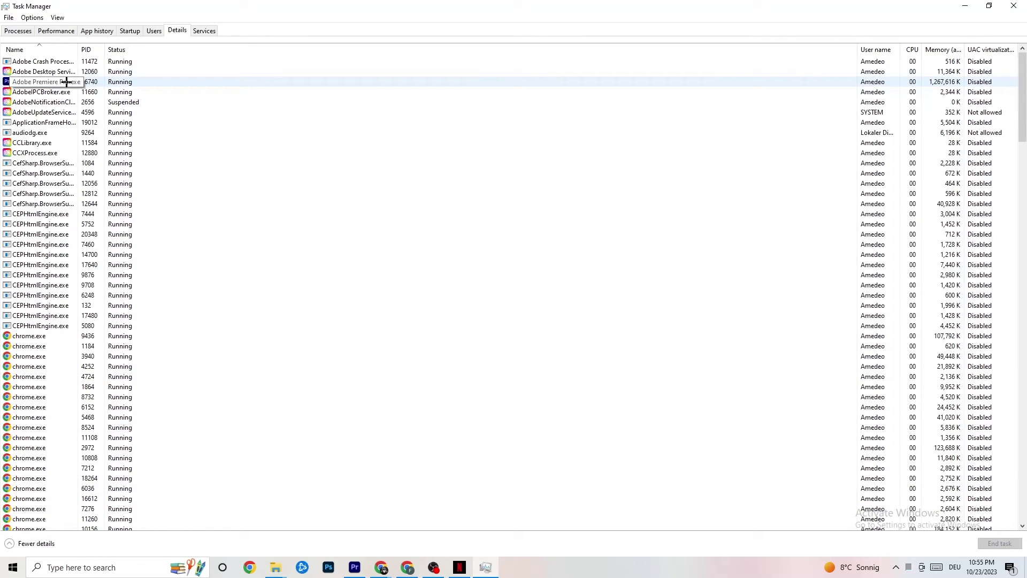
{"action": "right_click", "coordinate": [100, 83]}
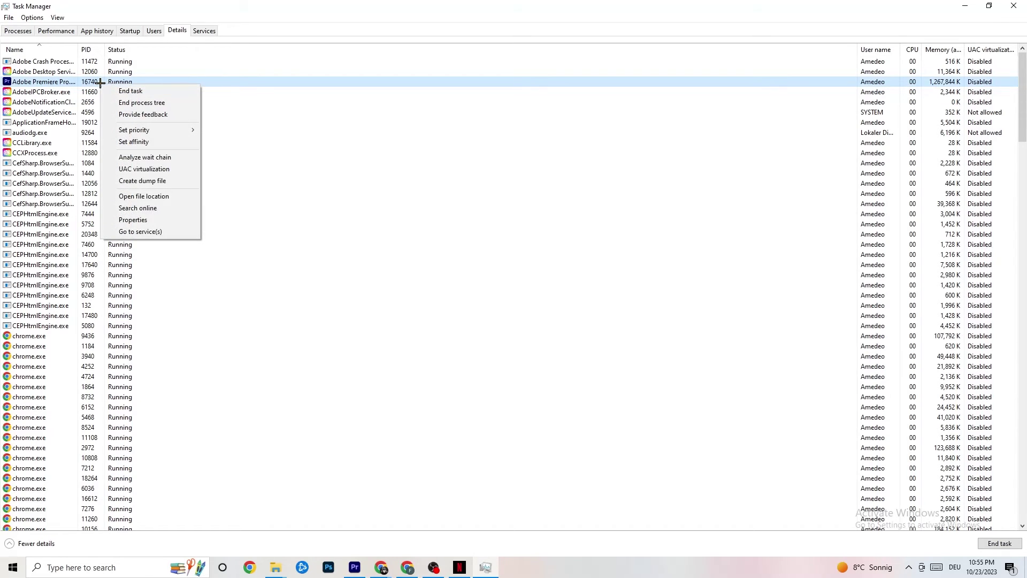
{"action": "mouse_move", "coordinate": [157, 129]}
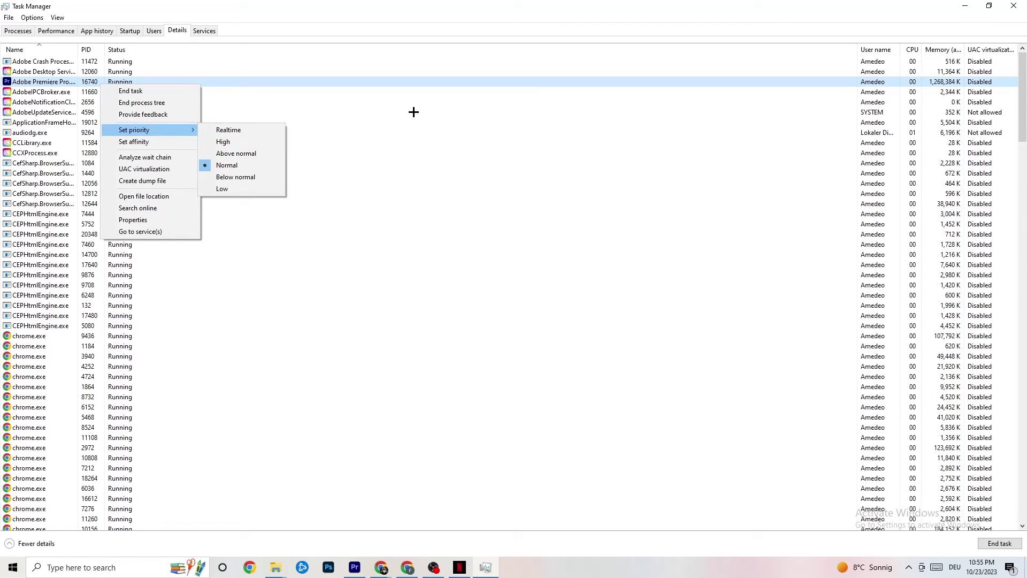
{"action": "left_click", "coordinate": [172, 130]}
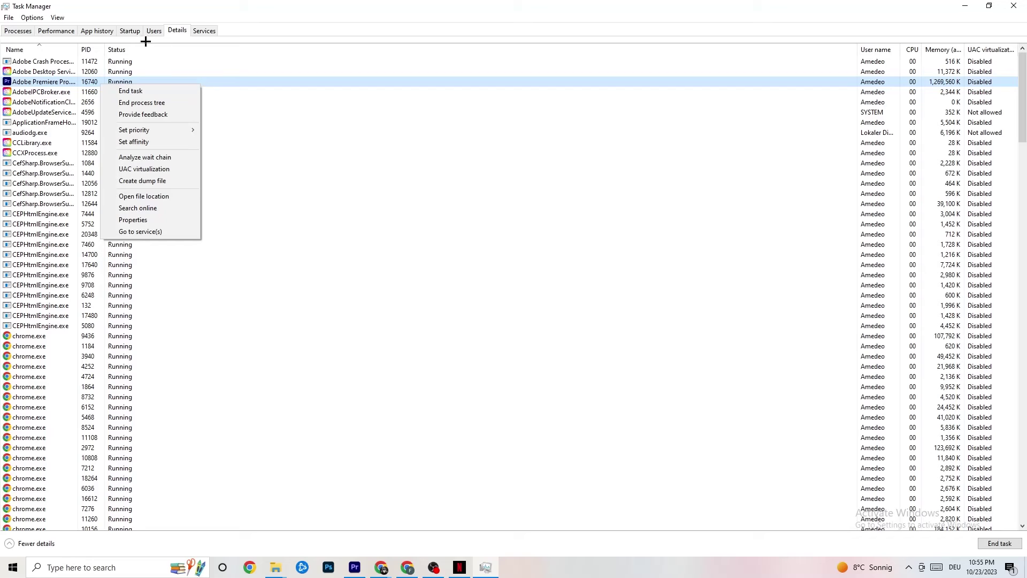
{"action": "left_click", "coordinate": [129, 31]}
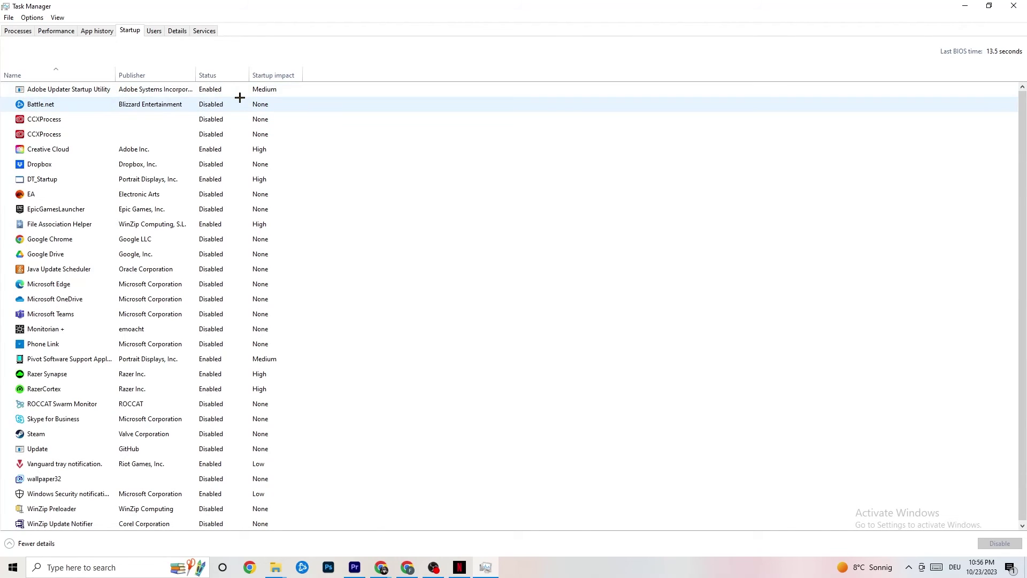
Check the Google Drive and Portrait Displays support startup entries unchanged, then close Task Manager
{"action": "right_click", "coordinate": [149, 254]}
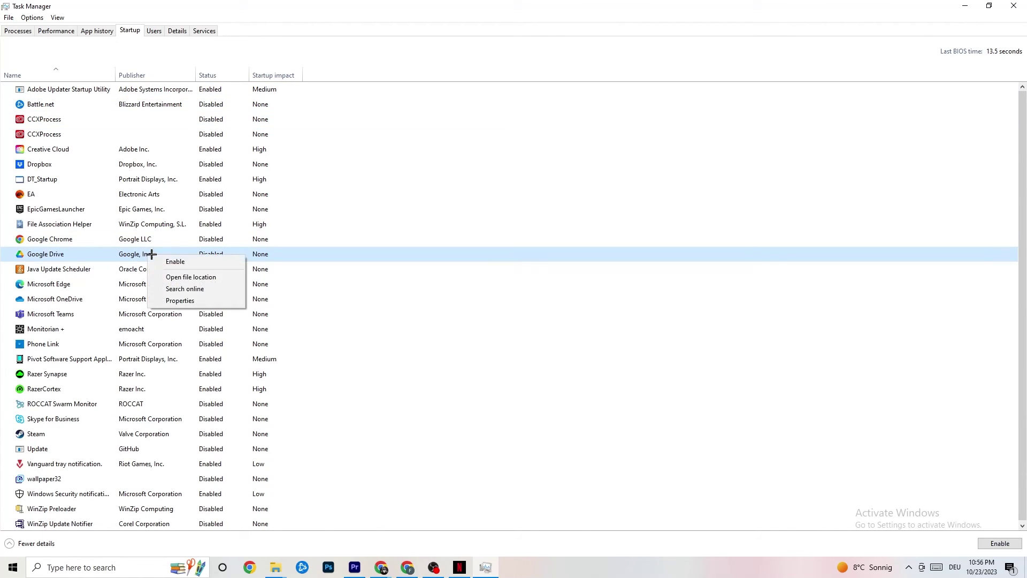
{"action": "right_click", "coordinate": [203, 360]}
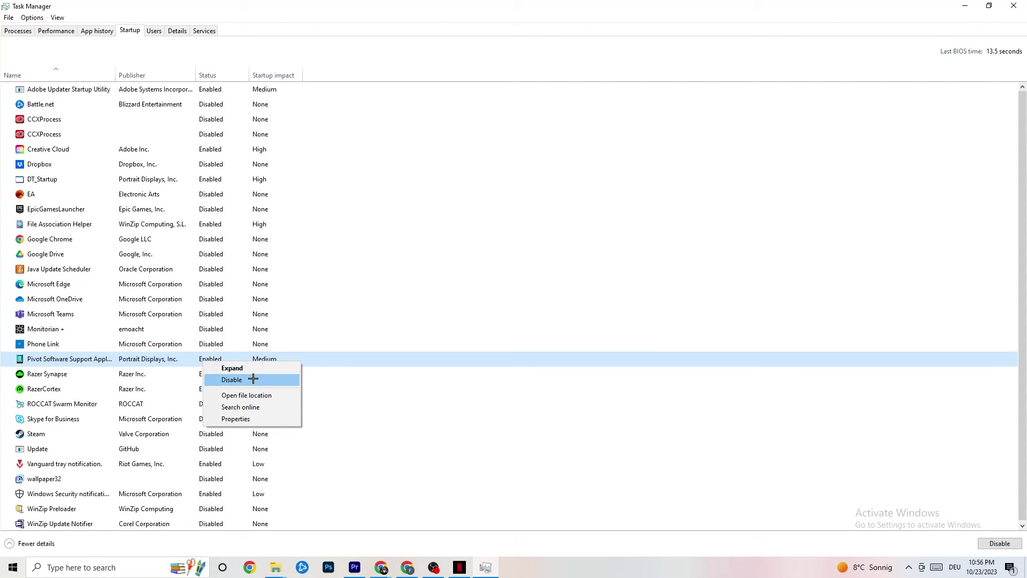
{"action": "left_click", "coordinate": [416, 17]}
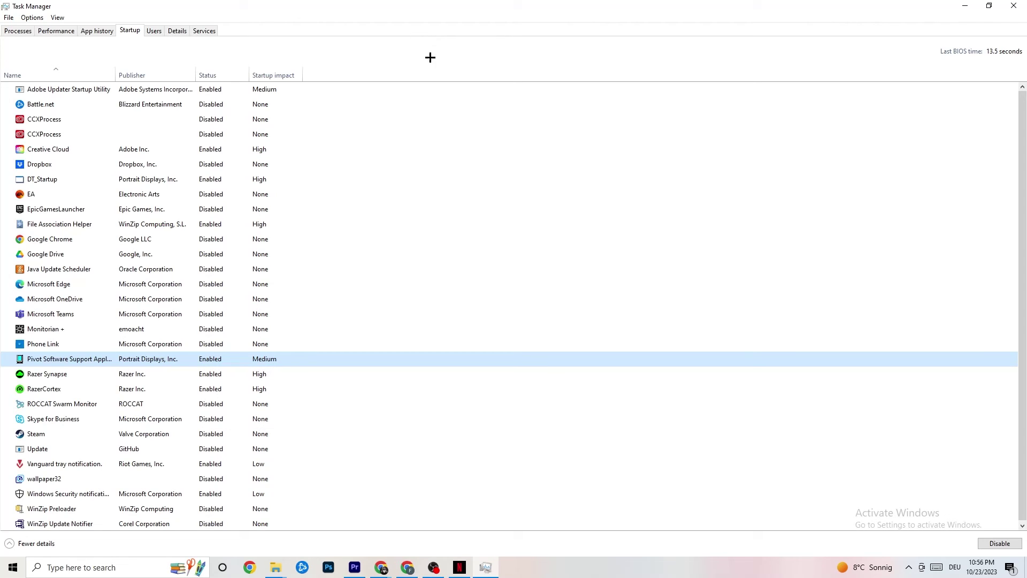
{"action": "left_click", "coordinate": [1014, 6]}
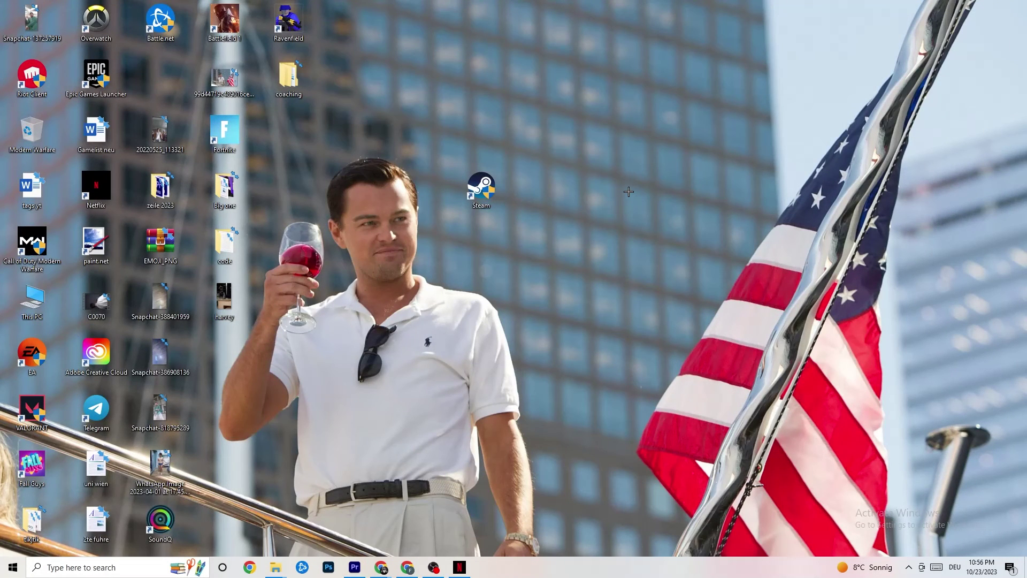